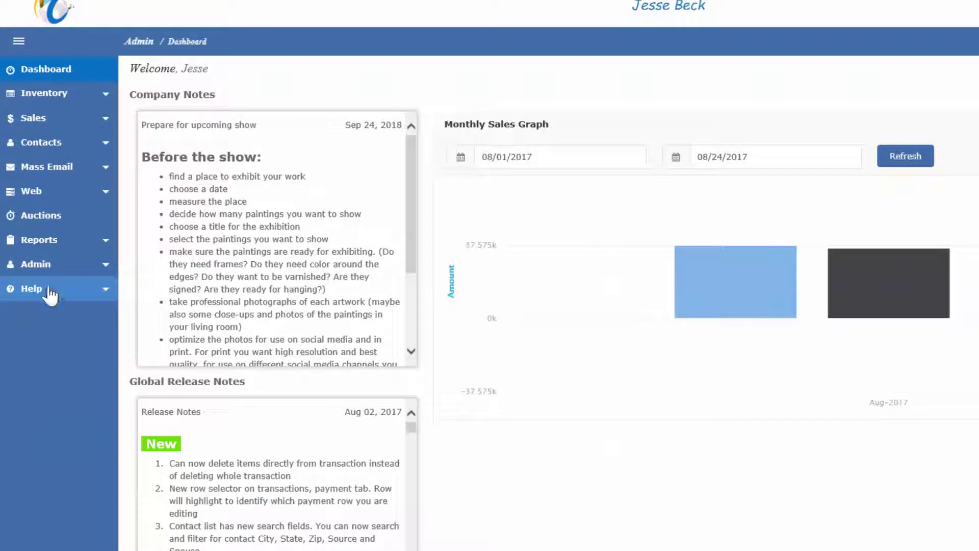
Briefly expand and collapse the Help options, the user account dropdown and the Inventory menu
{"action": "left_click", "coordinate": [50, 294]}
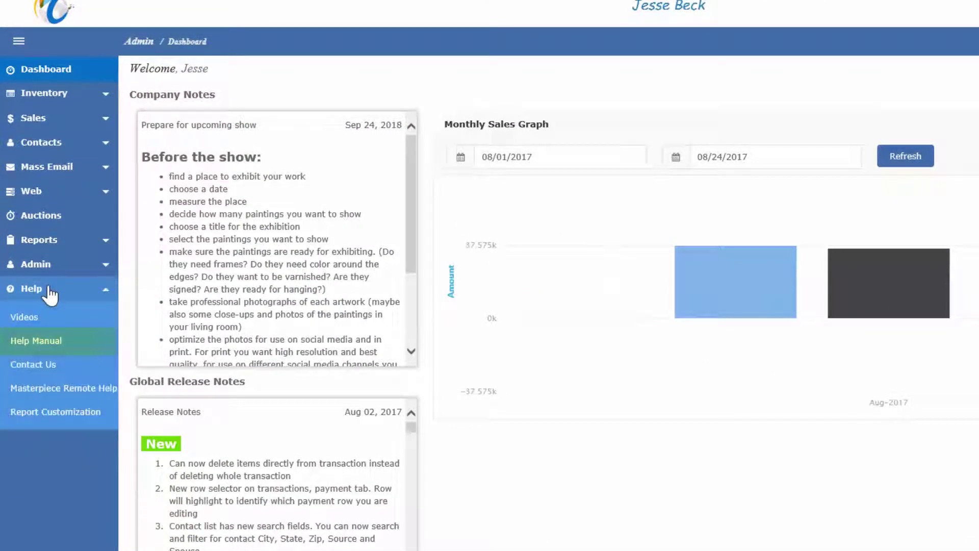
{"action": "left_click", "coordinate": [49, 294]}
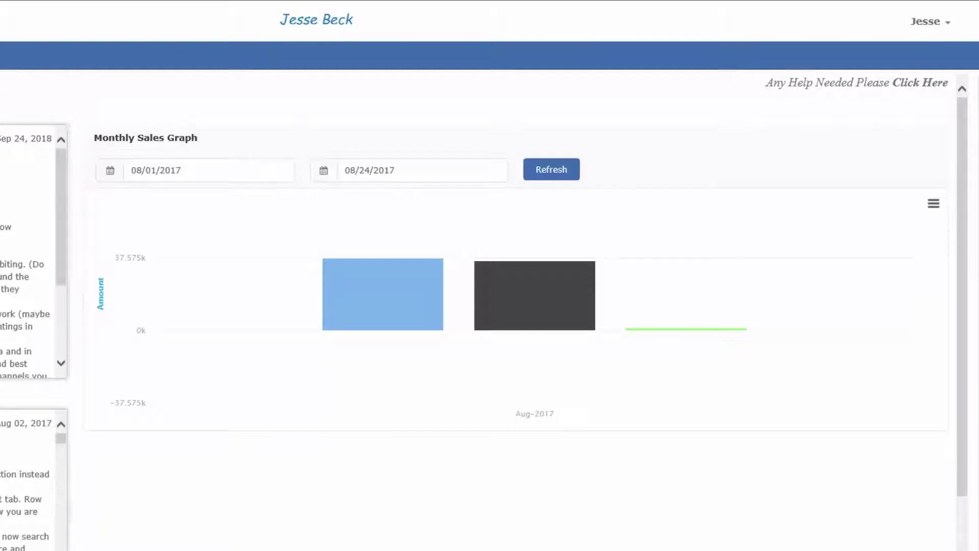
{"action": "left_click", "coordinate": [953, 24]}
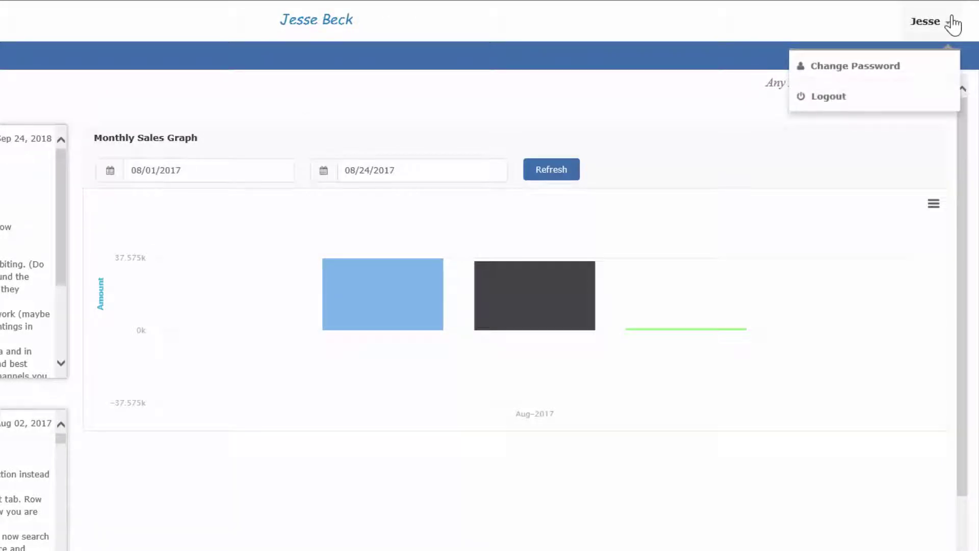
{"action": "left_click", "coordinate": [693, 231]}
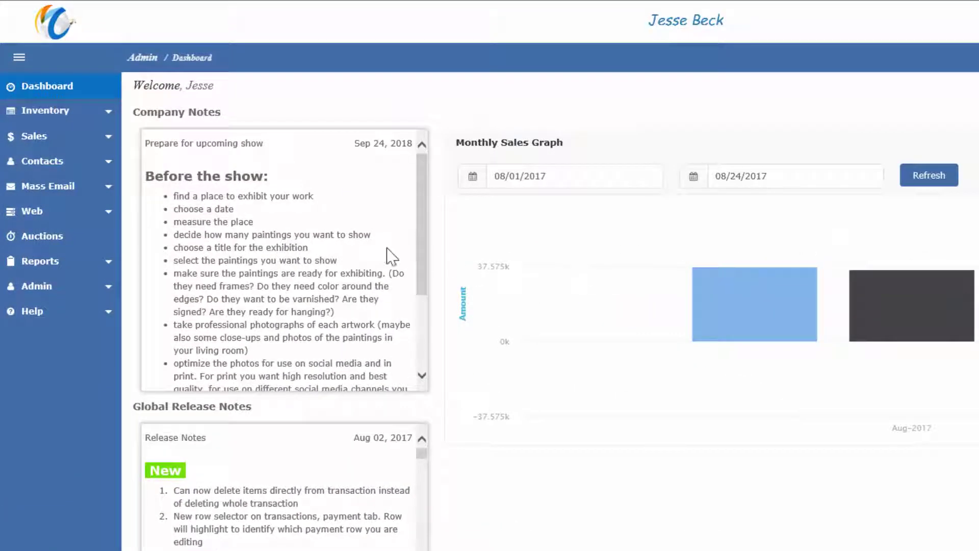
{"action": "left_click", "coordinate": [87, 117]}
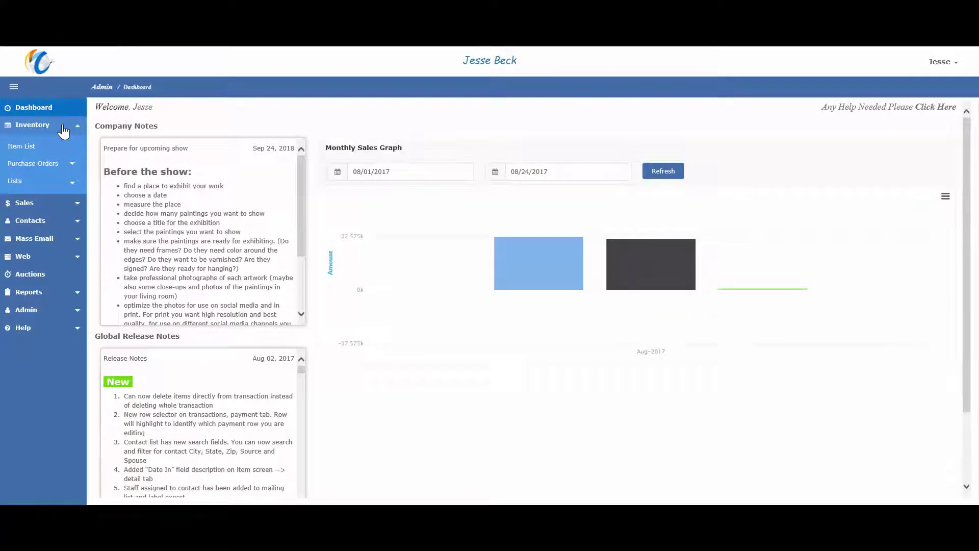
{"action": "left_click", "coordinate": [63, 128]}
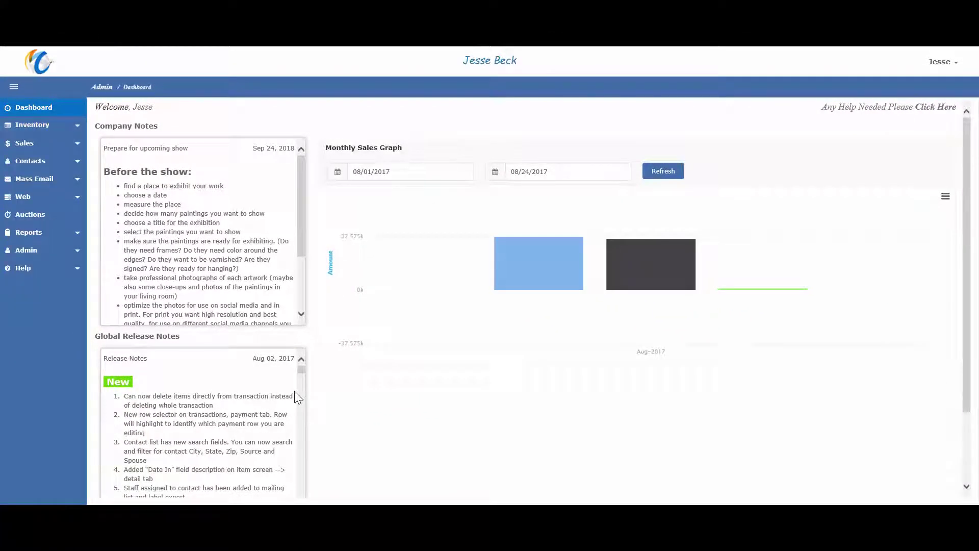
Go to Admin > Company Settings to show the General tab with the gallery's details
{"action": "left_click", "coordinate": [64, 252]}
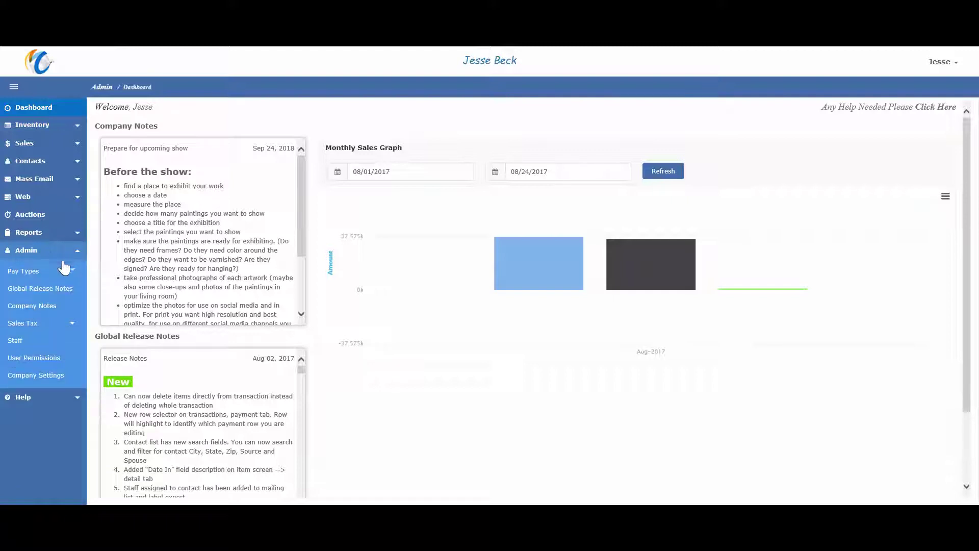
{"action": "left_click", "coordinate": [66, 381]}
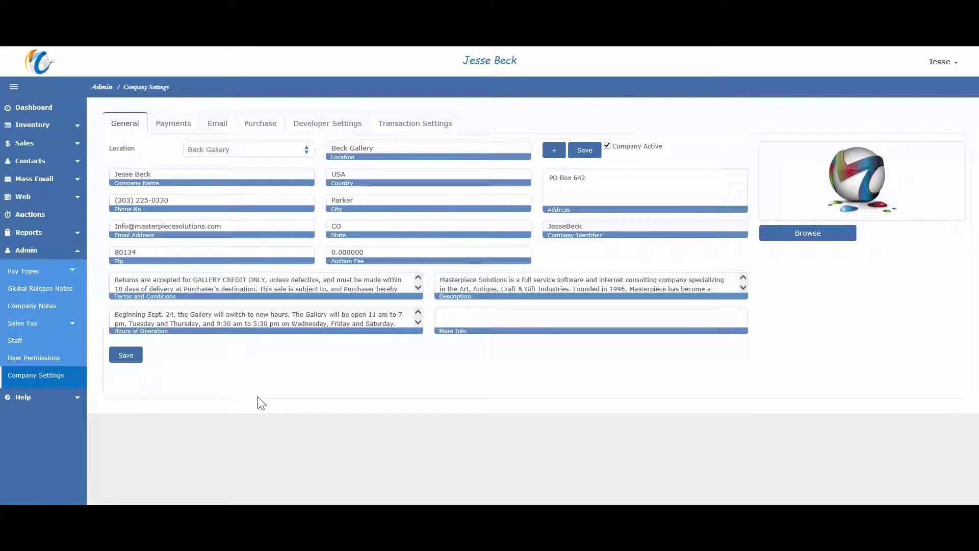
Step through the Payments, Email, Purchase and Developer Settings tabs of Company Settings
{"action": "left_click", "coordinate": [172, 124]}
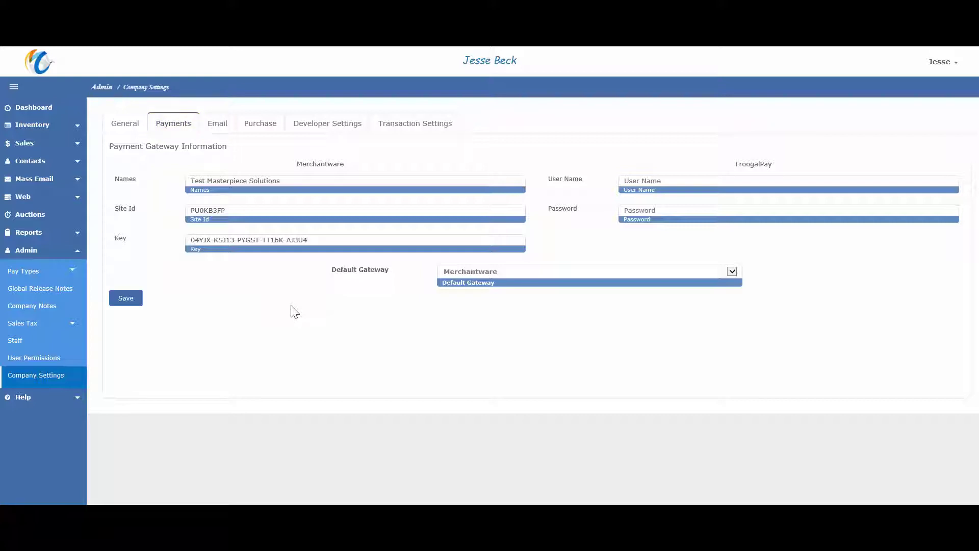
{"action": "left_click", "coordinate": [213, 127]}
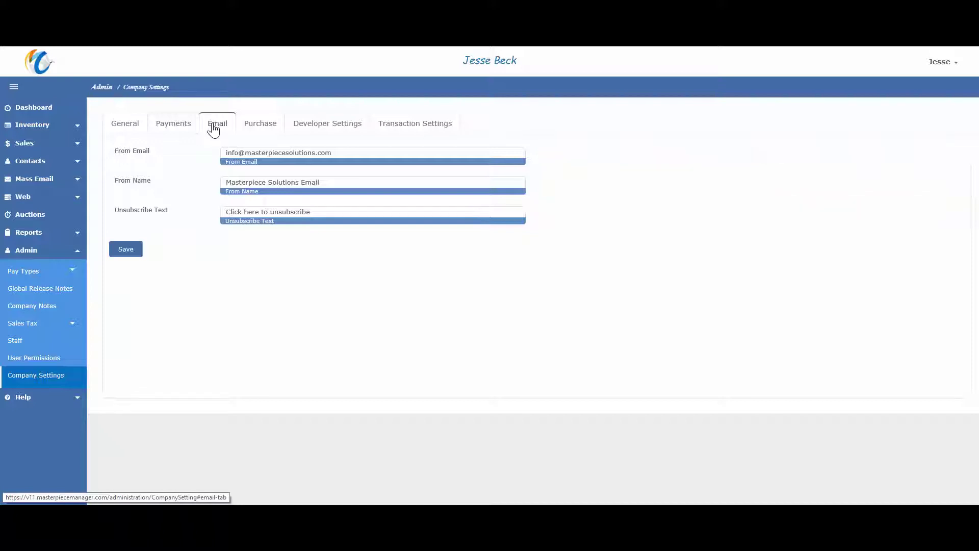
{"action": "left_click", "coordinate": [255, 132]}
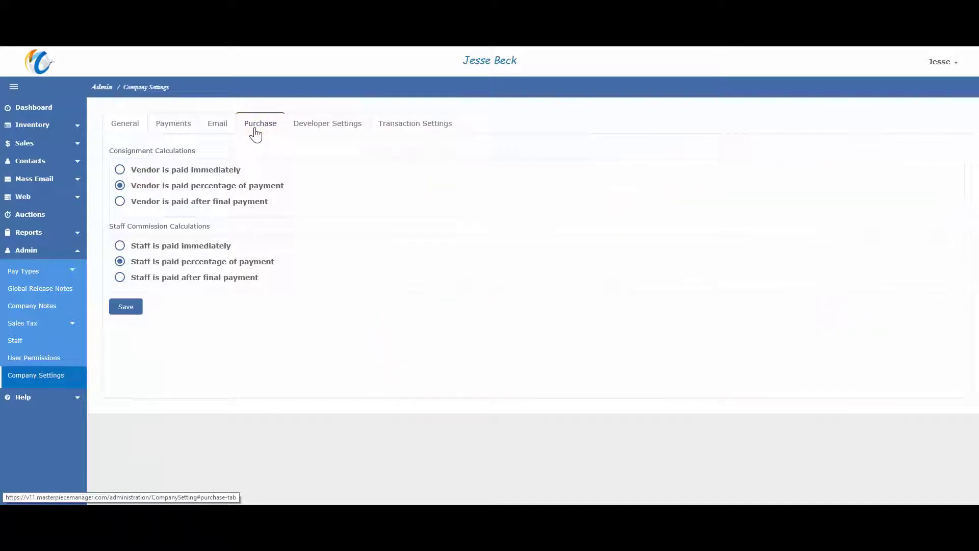
{"action": "left_click", "coordinate": [311, 131]}
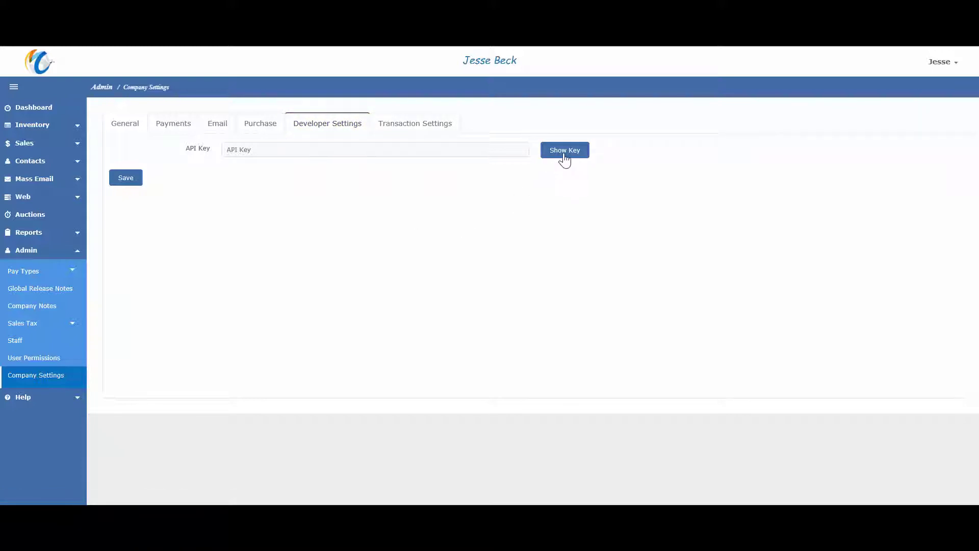
On Transaction Settings, show then hide item search options, reveal report settings, then expand Sales Tax
{"action": "left_click", "coordinate": [421, 124]}
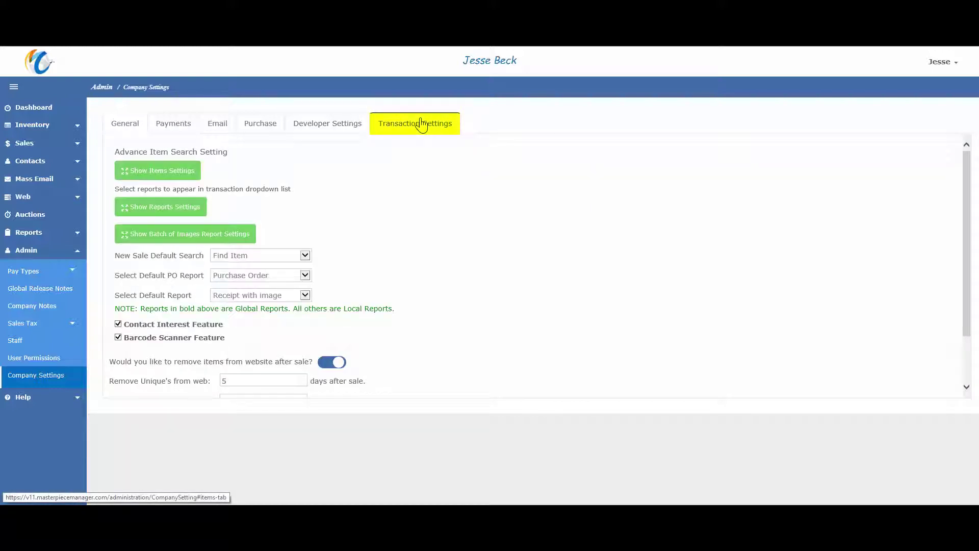
{"action": "left_click", "coordinate": [174, 176]}
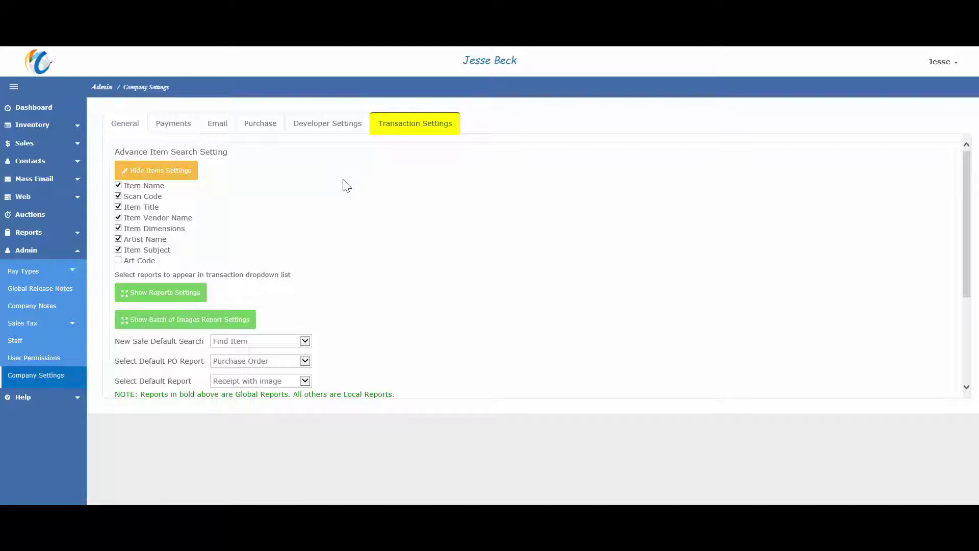
{"action": "left_click", "coordinate": [187, 174]}
{"action": "left_click", "coordinate": [175, 210]}
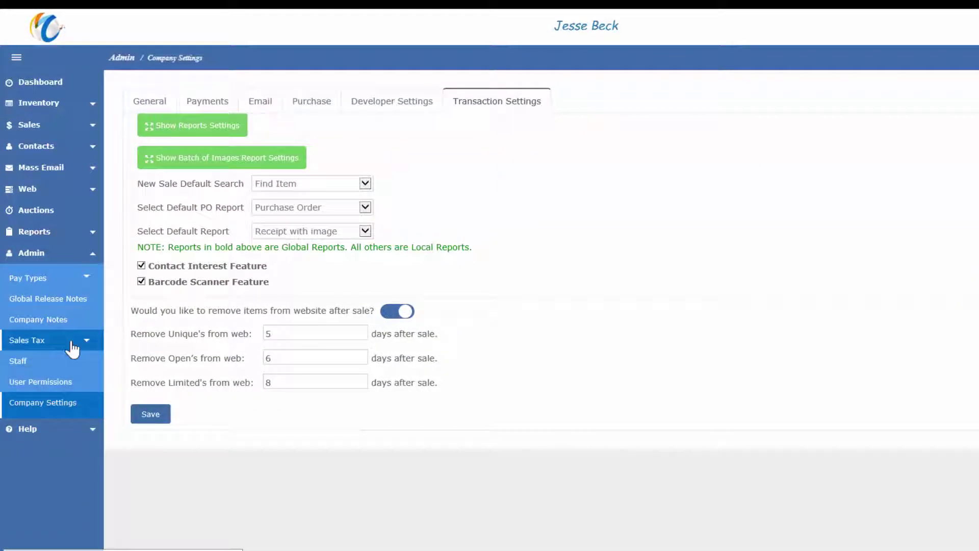
{"action": "left_click", "coordinate": [73, 346]}
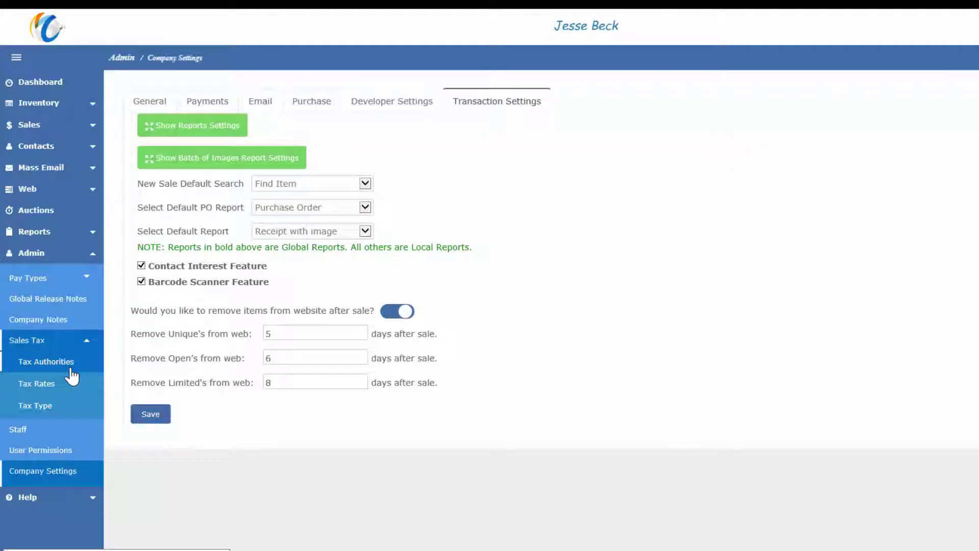
View Tax Authorities, then Tax Rates, opening and closing the Local Sales Tax details unchanged
{"action": "left_click", "coordinate": [71, 373]}
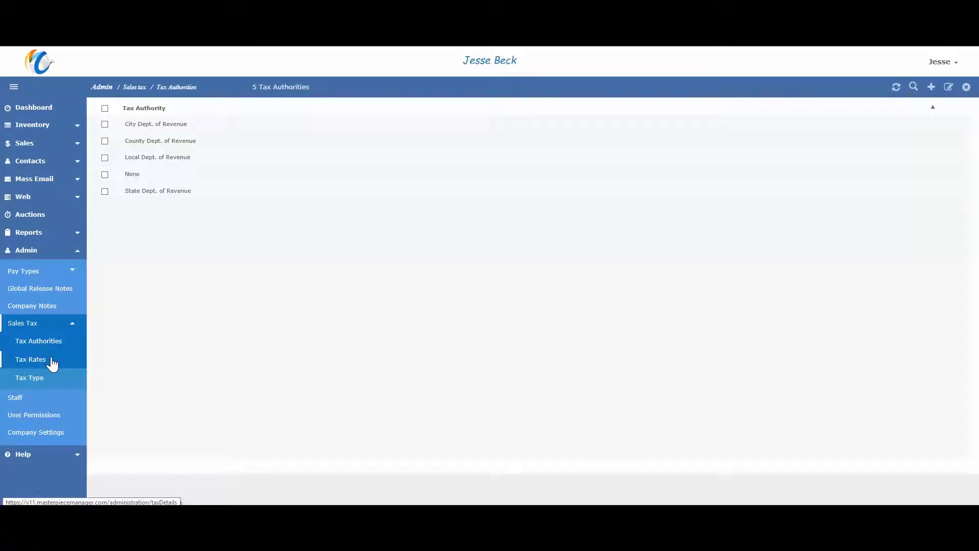
{"action": "left_click", "coordinate": [80, 360]}
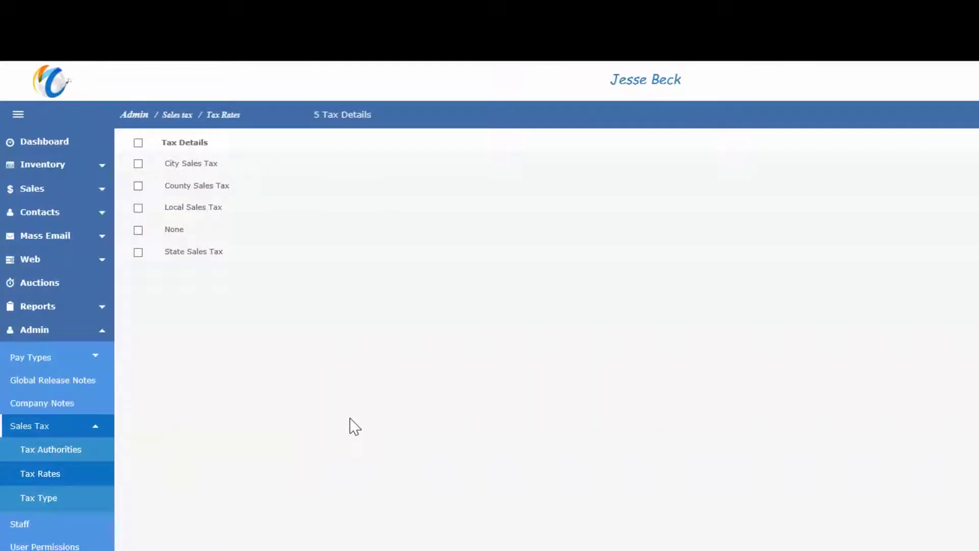
{"action": "left_click", "coordinate": [228, 211]}
{"action": "left_click", "coordinate": [229, 211]}
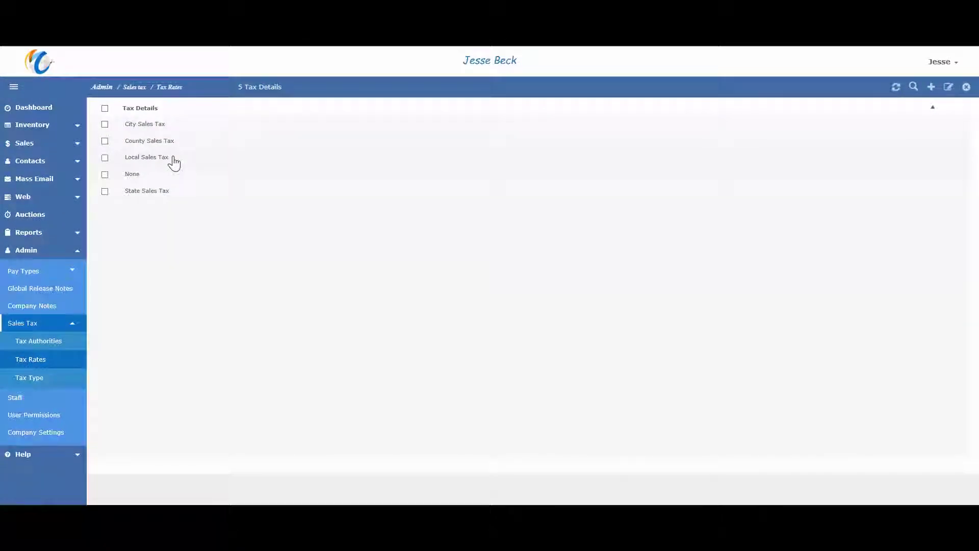
{"action": "double_click", "coordinate": [172, 158]}
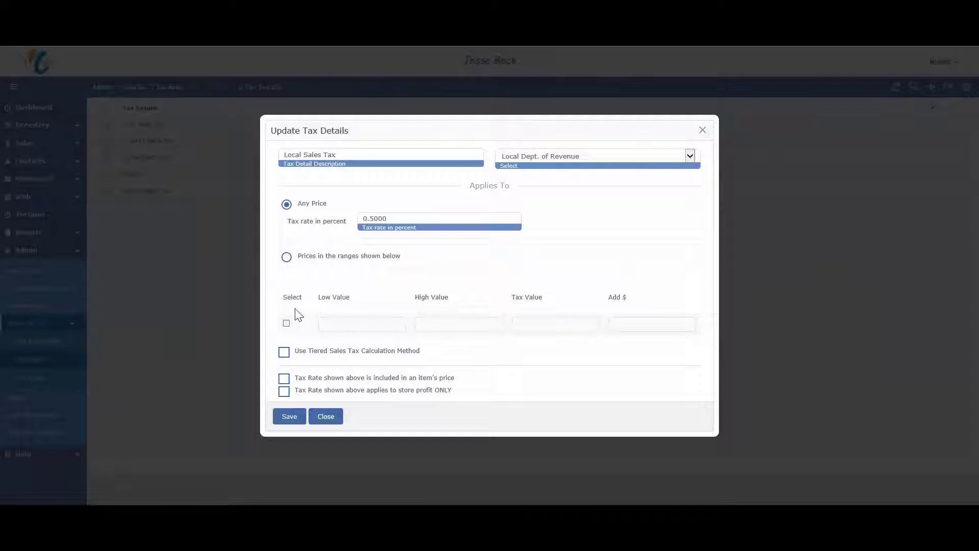
{"action": "left_click", "coordinate": [322, 419]}
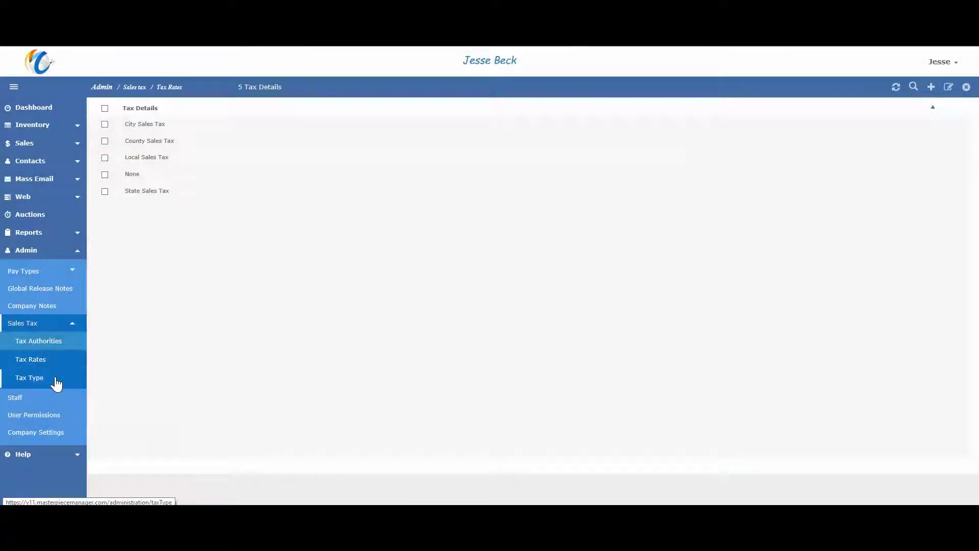
Open the Tax Type list and view, then close, the Local tax type's details
{"action": "left_click", "coordinate": [55, 380]}
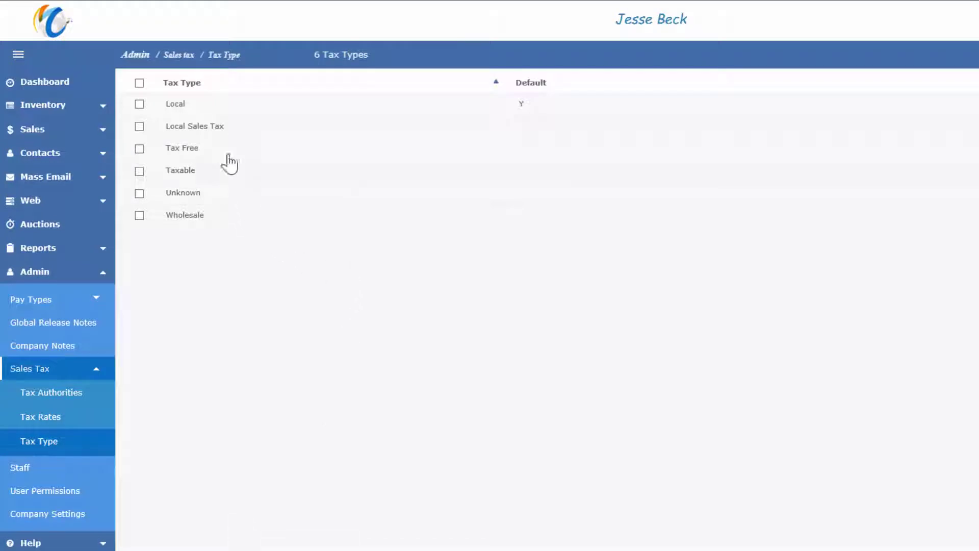
{"action": "left_click", "coordinate": [217, 104]}
{"action": "left_click", "coordinate": [218, 108]}
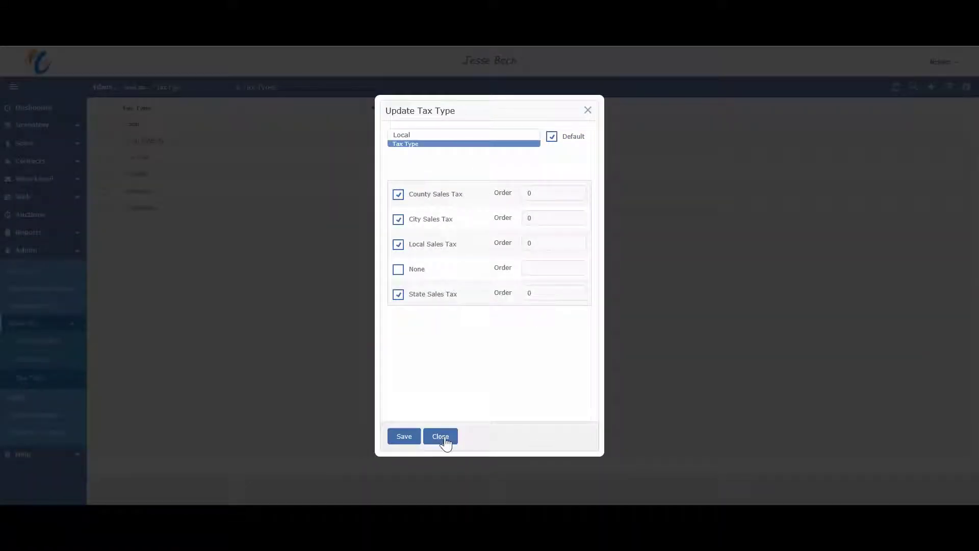
{"action": "left_click", "coordinate": [428, 470]}
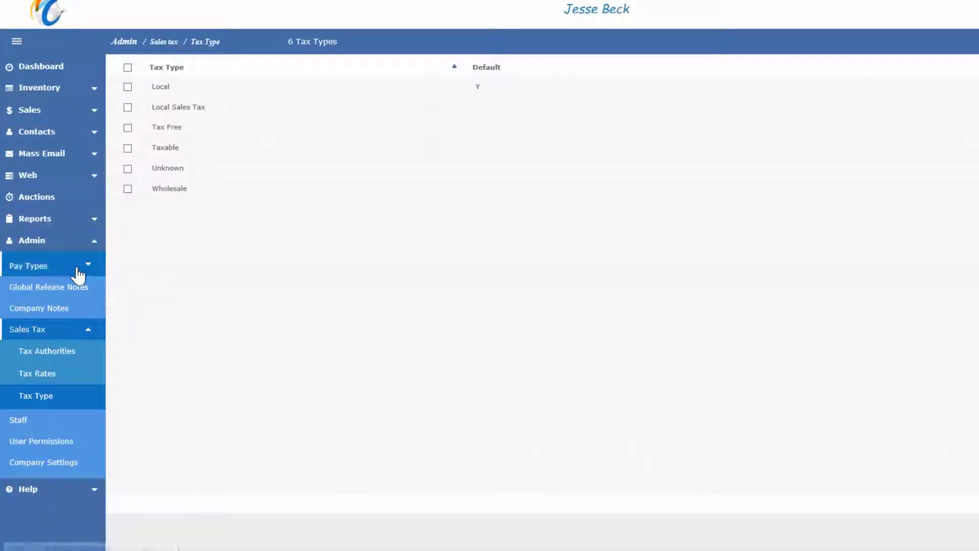
Show the Pay Types List of 19 pay types from Amex through Writeoff
{"action": "left_click", "coordinate": [78, 270]}
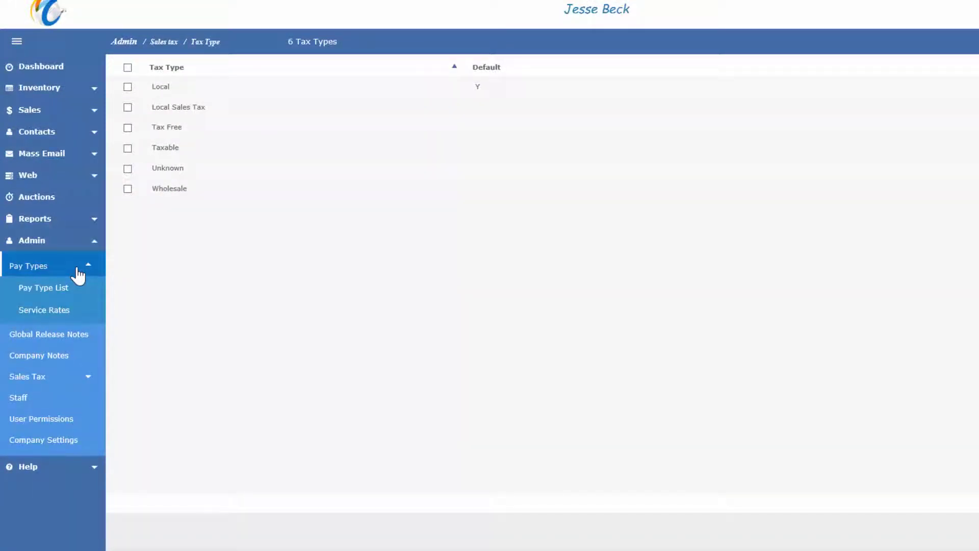
{"action": "left_click", "coordinate": [68, 289]}
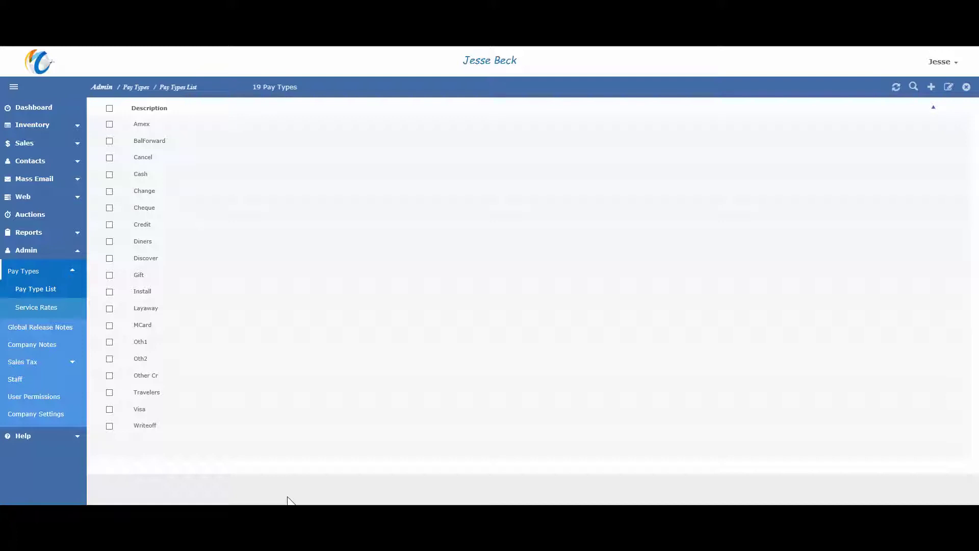
Open the inventory Items List and sort it by Scancode, ascending then descending
{"action": "left_click", "coordinate": [68, 125]}
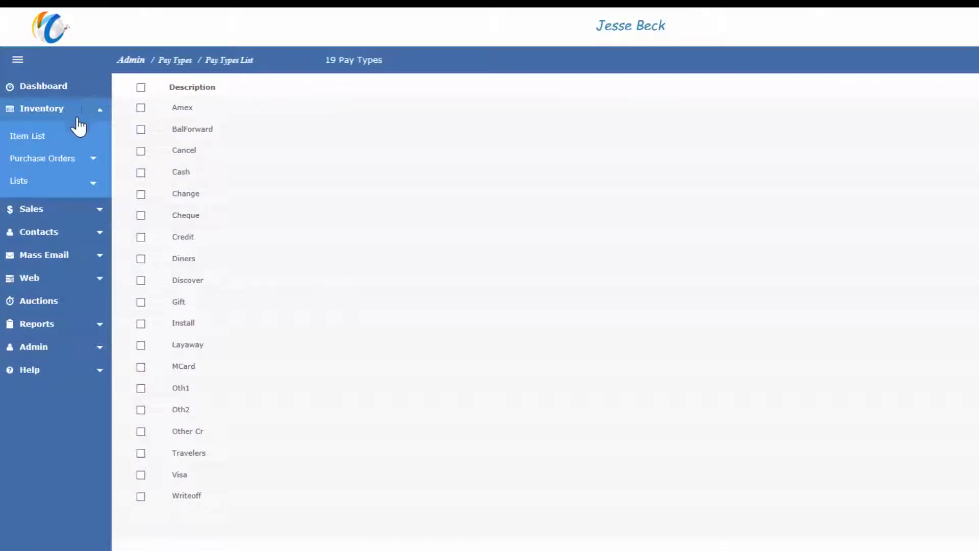
{"action": "left_click", "coordinate": [71, 144]}
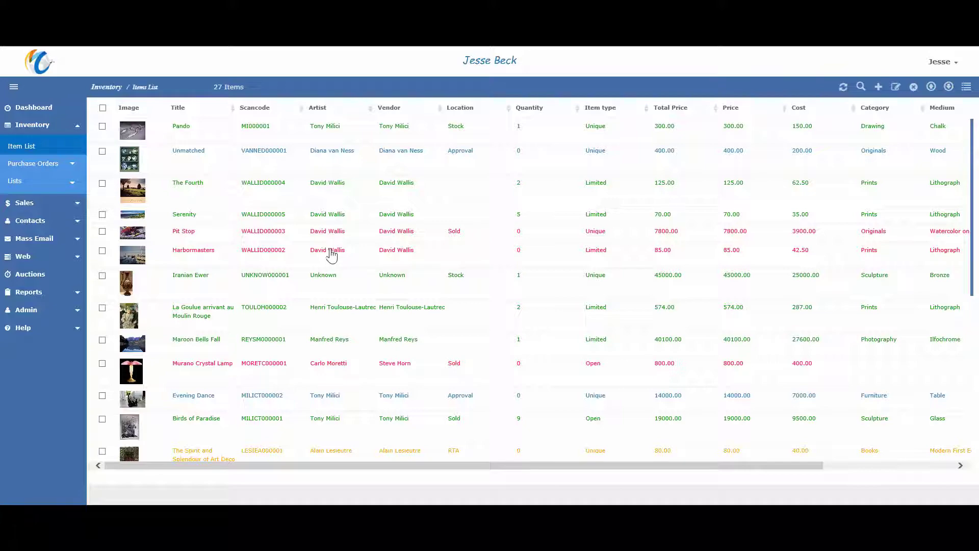
{"action": "left_click", "coordinate": [259, 115]}
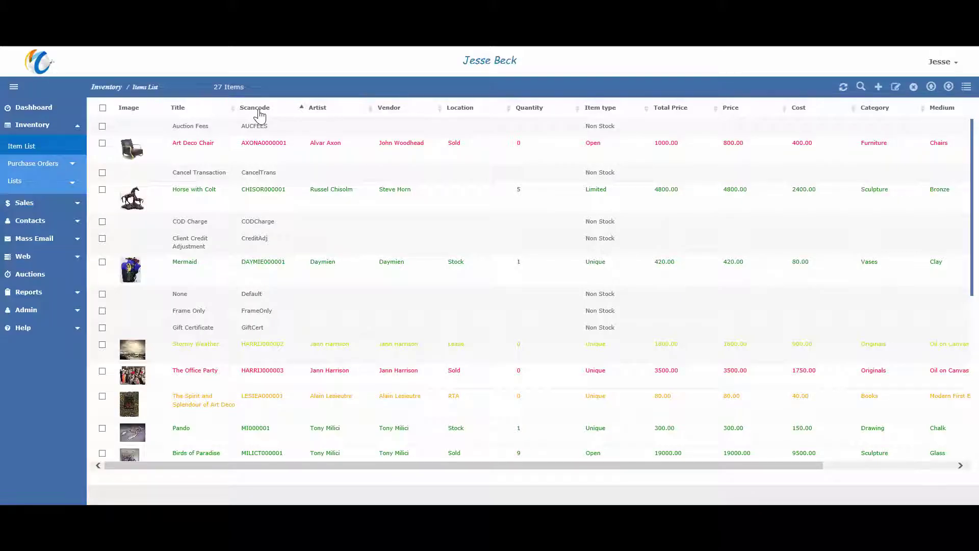
{"action": "left_click", "coordinate": [260, 115]}
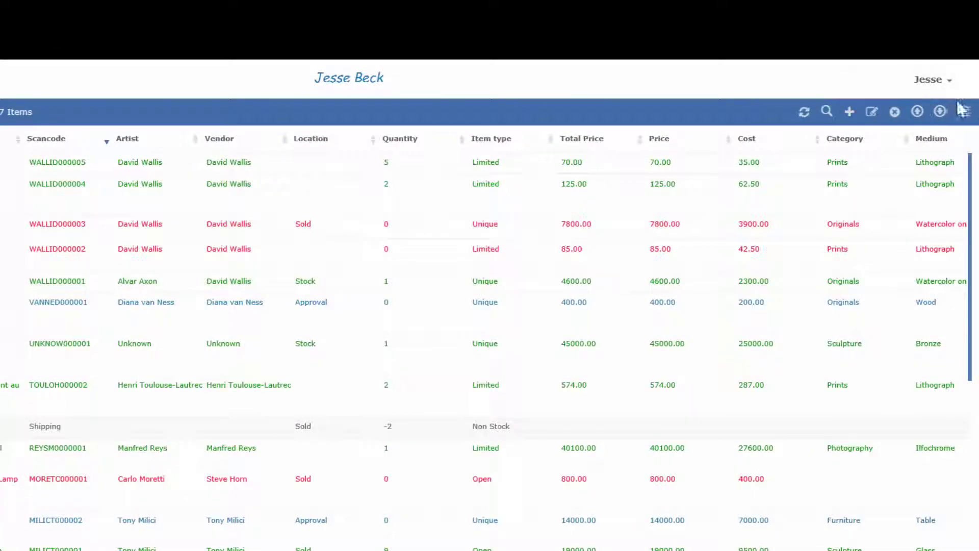
In Order Columns, move Scancode ahead of Title and Location after Item type, then save
{"action": "left_click", "coordinate": [963, 112]}
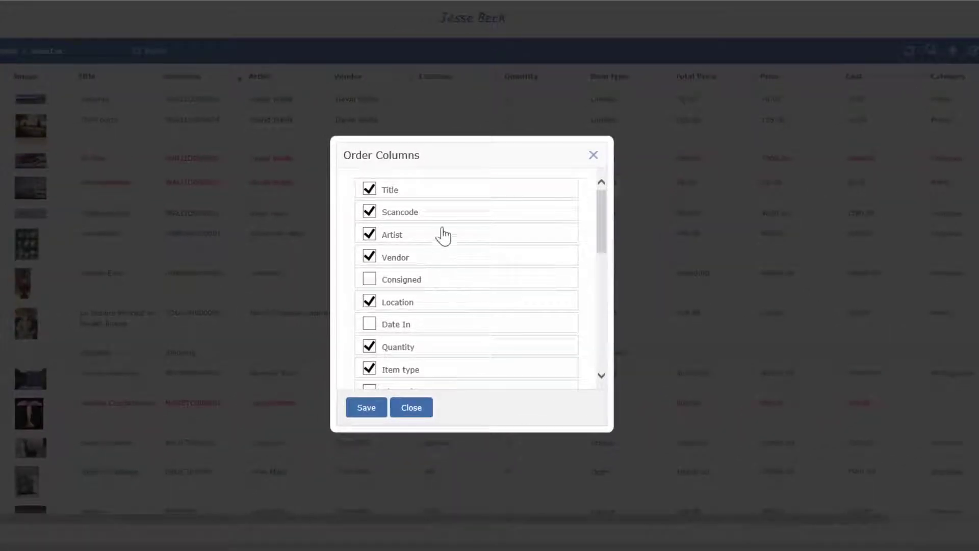
{"action": "left_click_drag", "start_coordinate": [435, 219], "coordinate": [430, 194]}
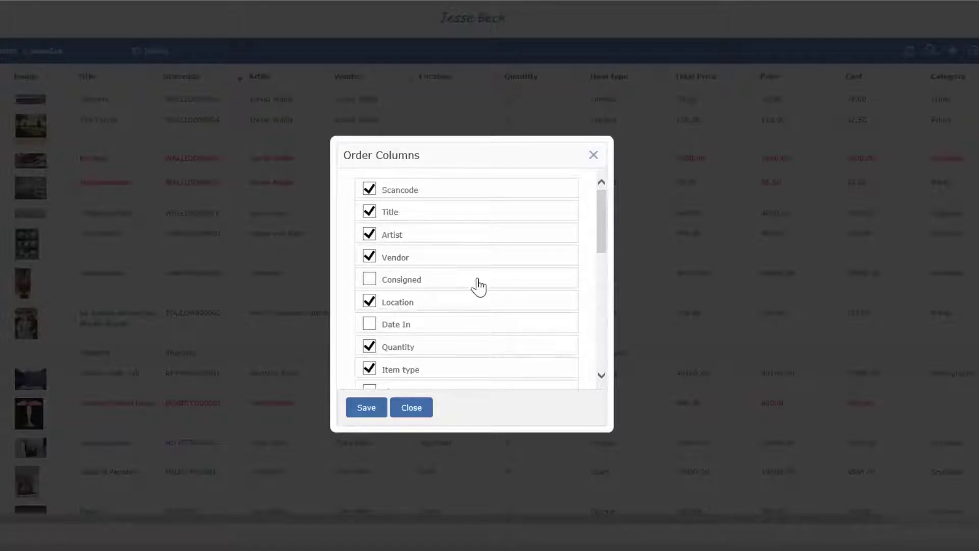
{"action": "left_click_drag", "start_coordinate": [448, 309], "coordinate": [451, 368]}
{"action": "left_click", "coordinate": [370, 407]}
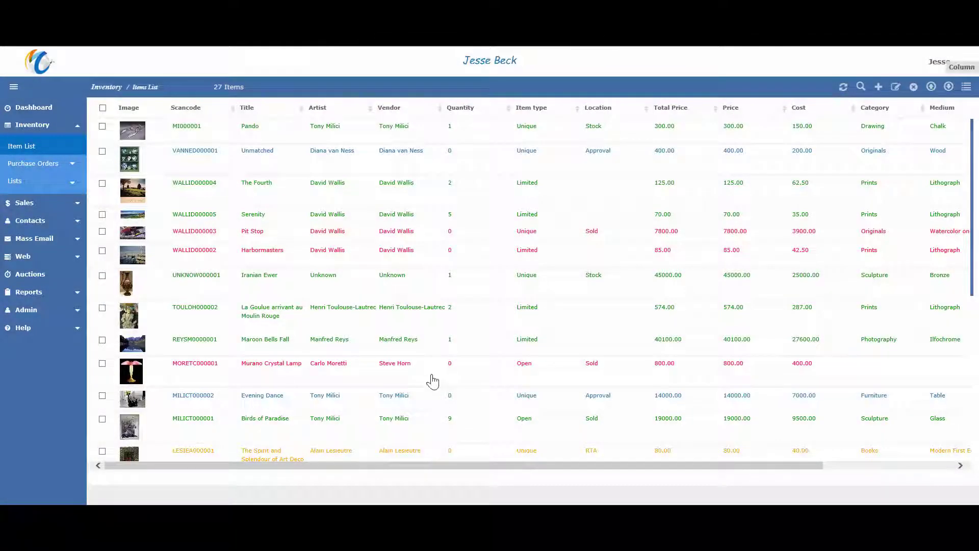
Filter items by Title 'the' and export the four matches to ExportItems.csv
{"action": "left_click", "coordinate": [860, 87]}
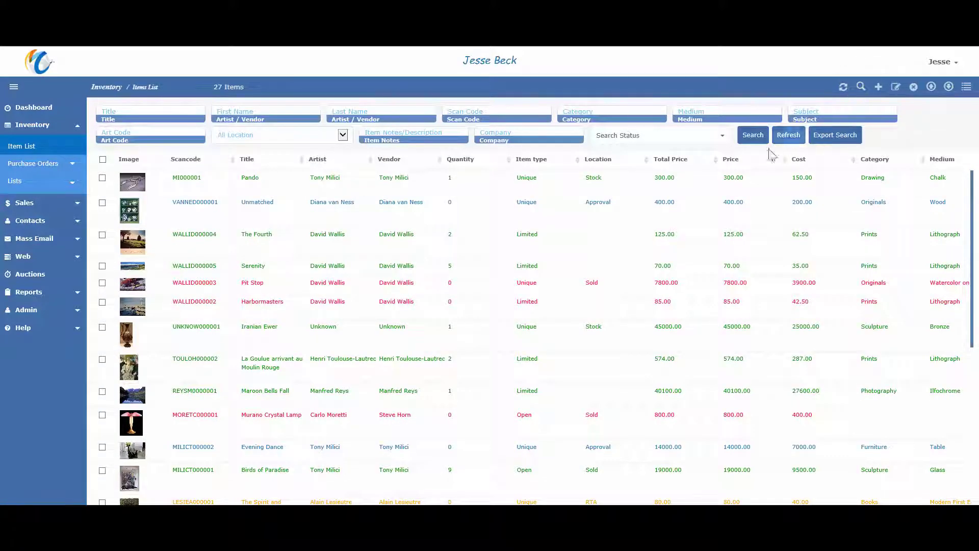
{"action": "left_click", "coordinate": [165, 114]}
{"action": "type", "text": "the"}
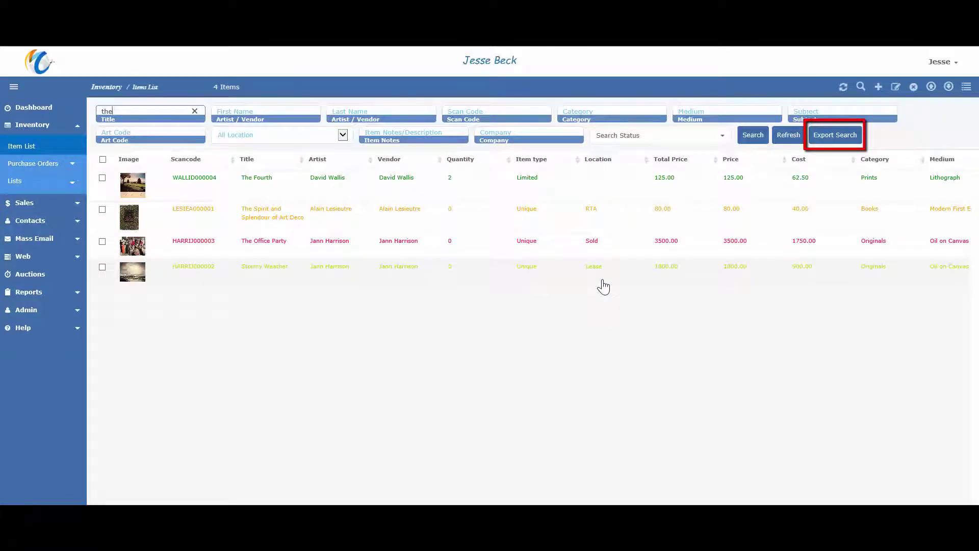
{"action": "left_click", "coordinate": [833, 136]}
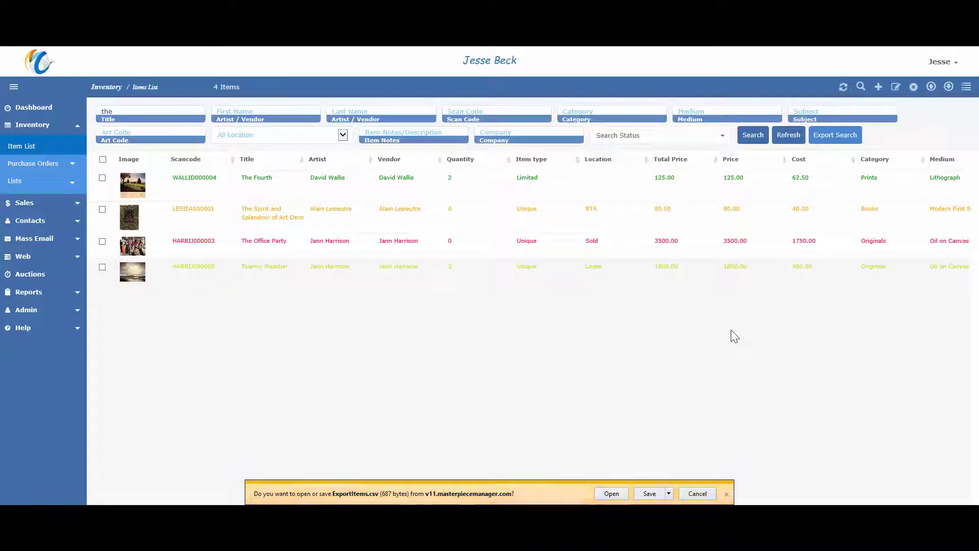
{"action": "left_click", "coordinate": [726, 494]}
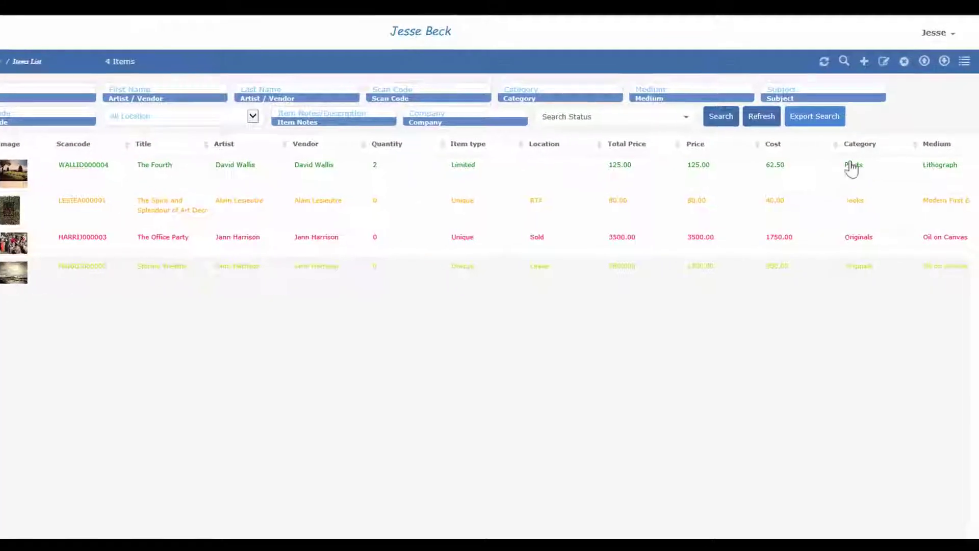
{"action": "left_click", "coordinate": [864, 60]}
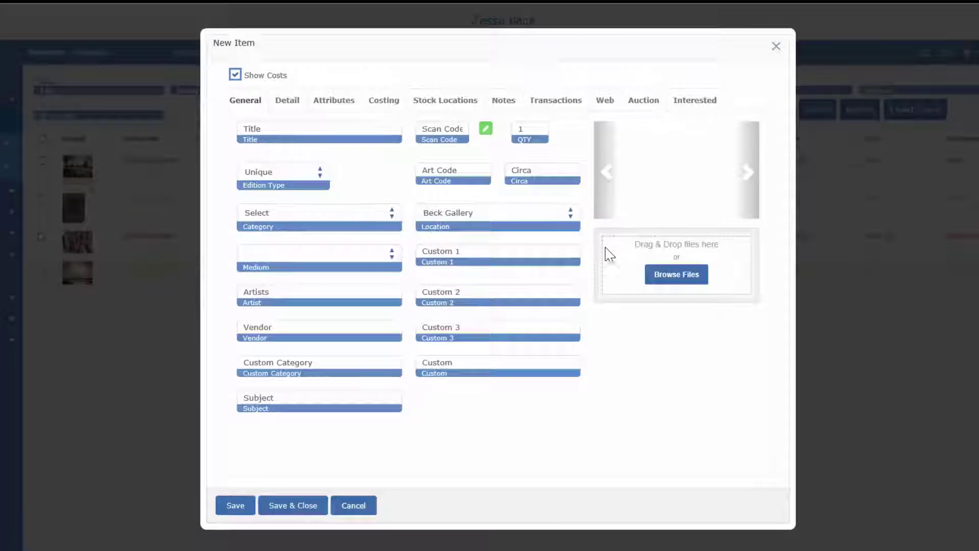
{"action": "left_click", "coordinate": [370, 471]}
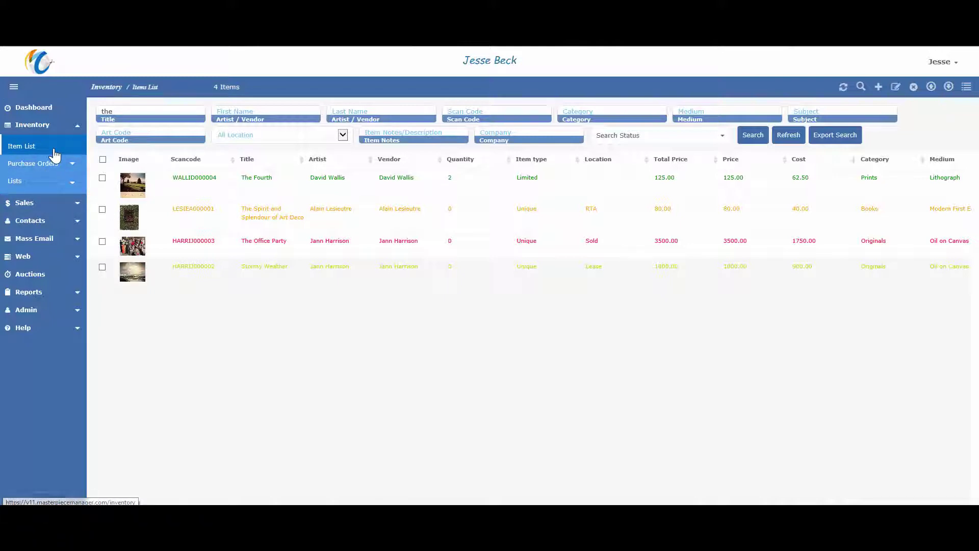
Reload the Item List without the search filter so all 27 items show again
{"action": "left_click", "coordinate": [54, 150]}
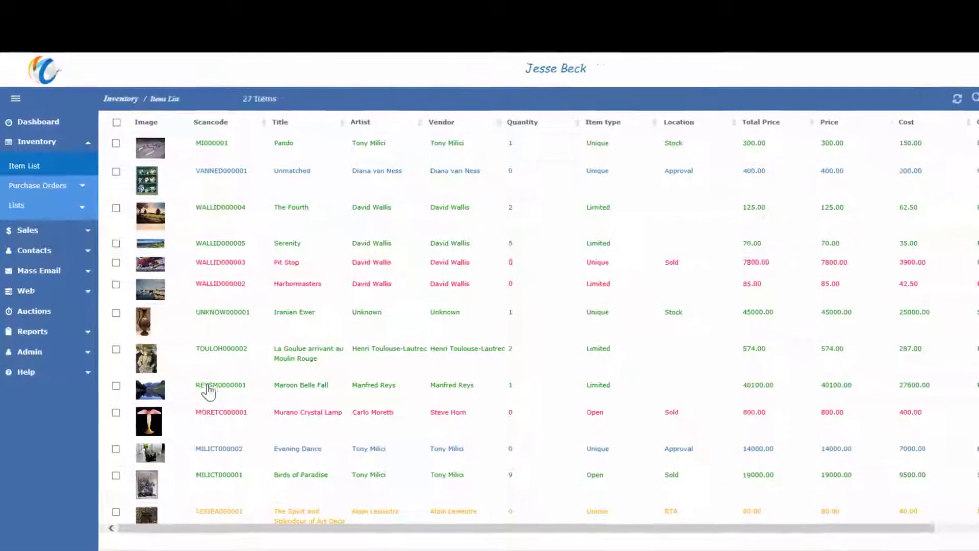
Add a category 'Rings', marked Is Medium, under parent category Book, and save it
{"action": "left_click", "coordinate": [67, 228]}
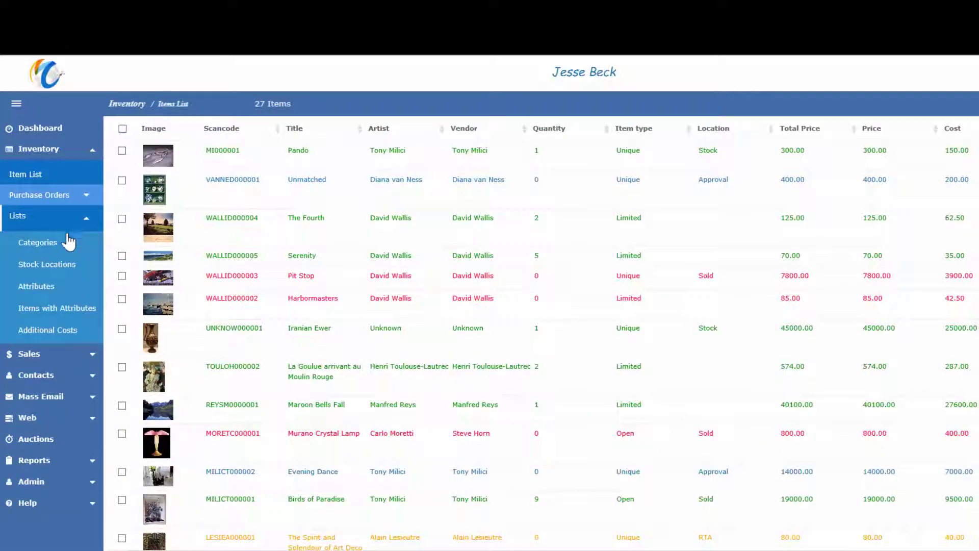
{"action": "left_click", "coordinate": [67, 243]}
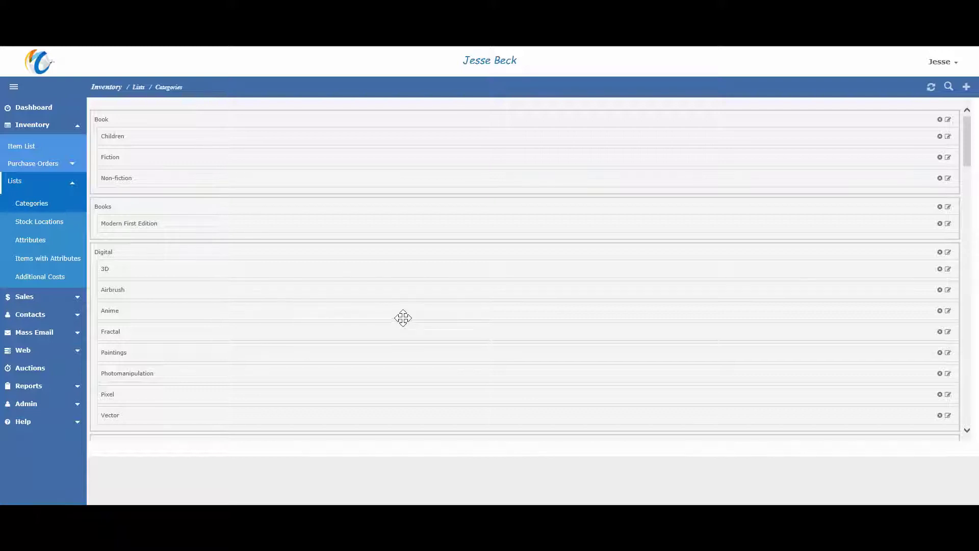
{"action": "left_click", "coordinate": [967, 86]}
{"action": "left_click", "coordinate": [581, 259]}
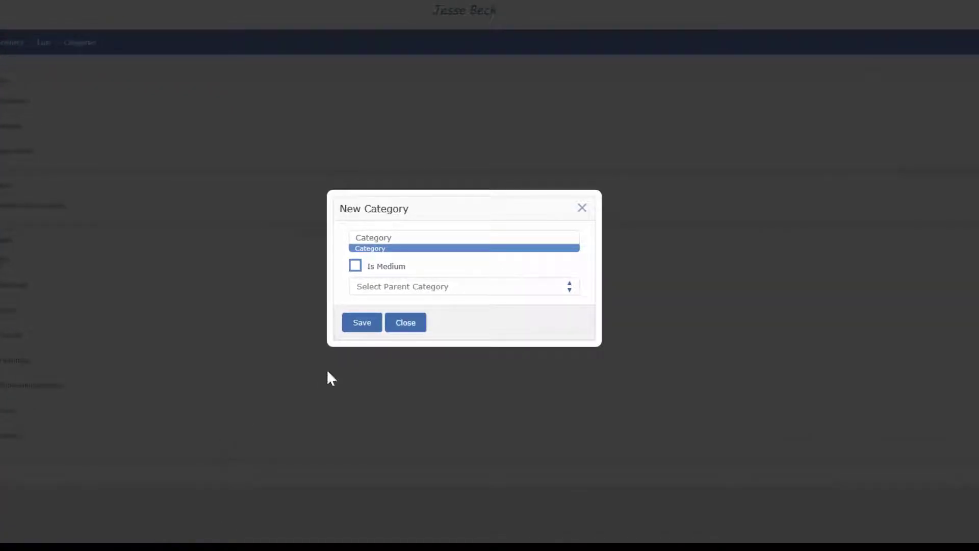
{"action": "left_click", "coordinate": [399, 236]}
{"action": "type", "text": "Rings"}
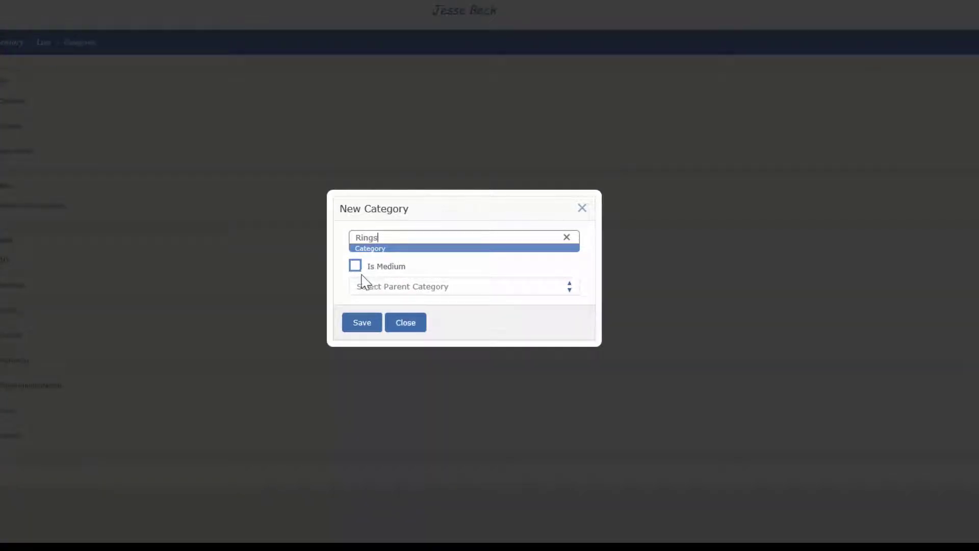
{"action": "left_click", "coordinate": [356, 268]}
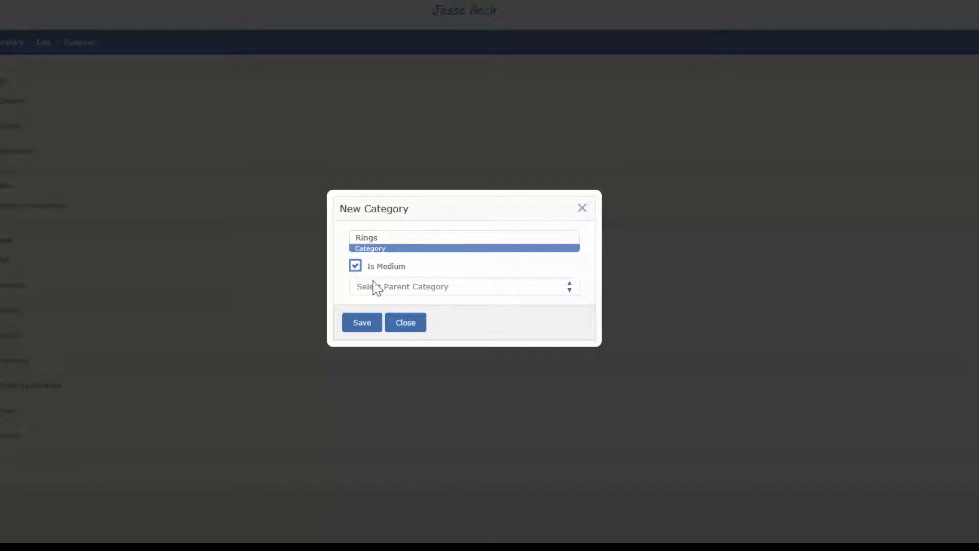
{"action": "left_click", "coordinate": [458, 291]}
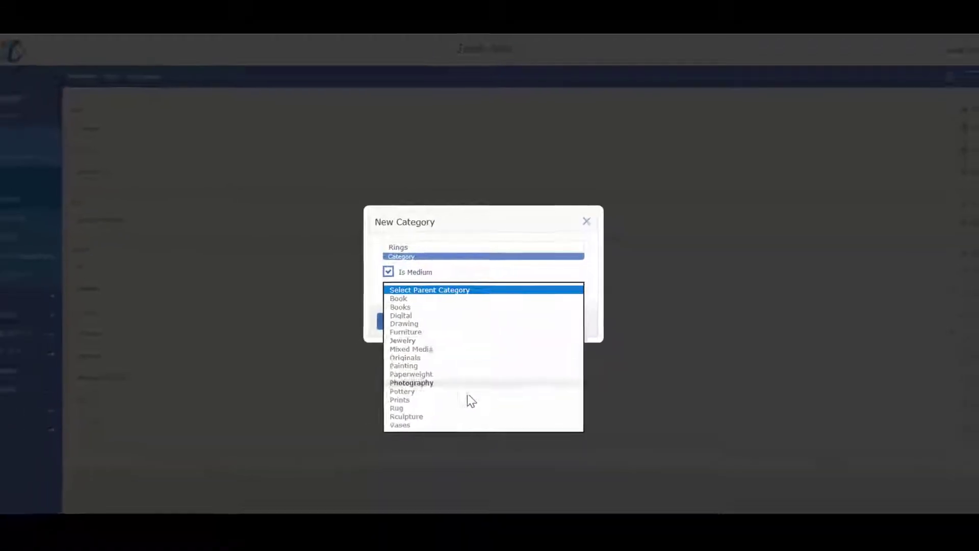
{"action": "left_click", "coordinate": [439, 345]}
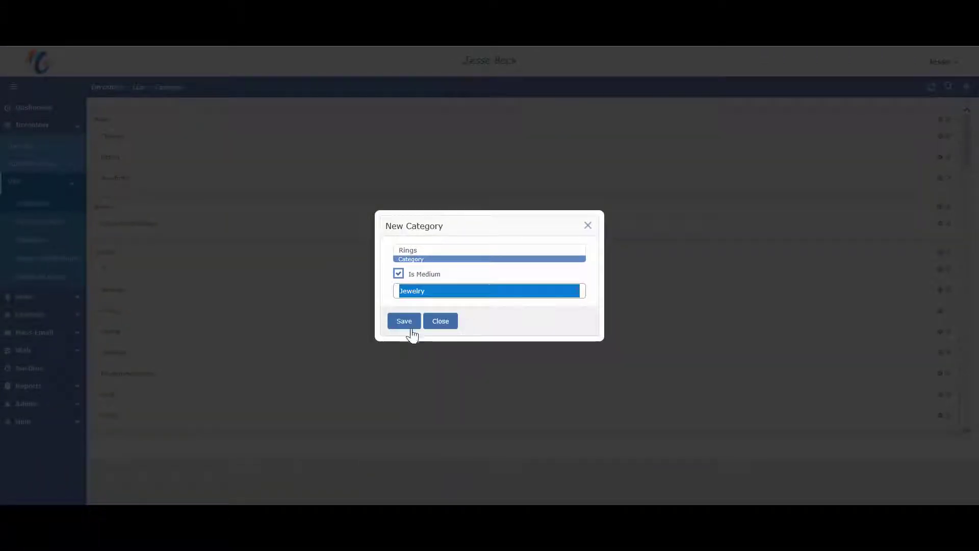
{"action": "left_click", "coordinate": [404, 322]}
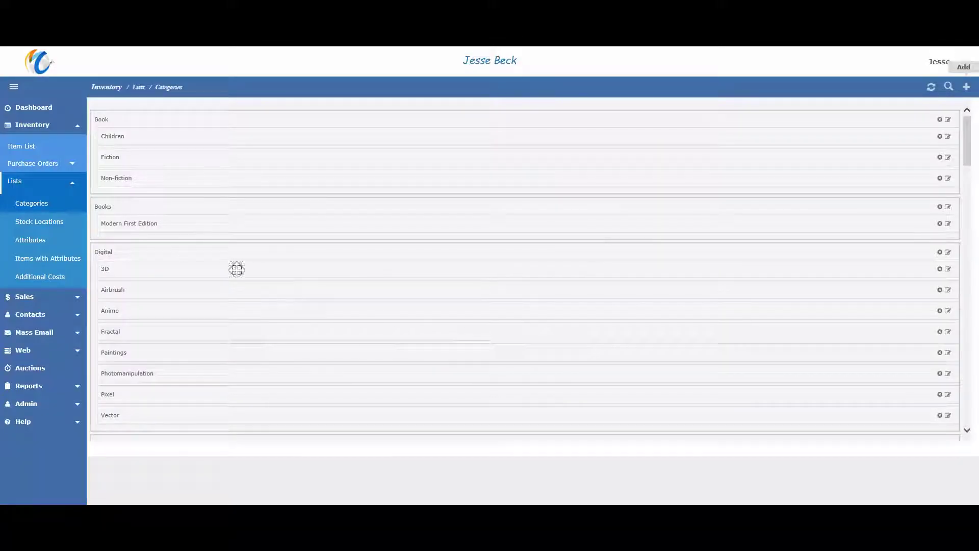
Show the four Stock Locations, then view the New Stock Location form and close it unsaved
{"action": "left_click", "coordinate": [79, 227]}
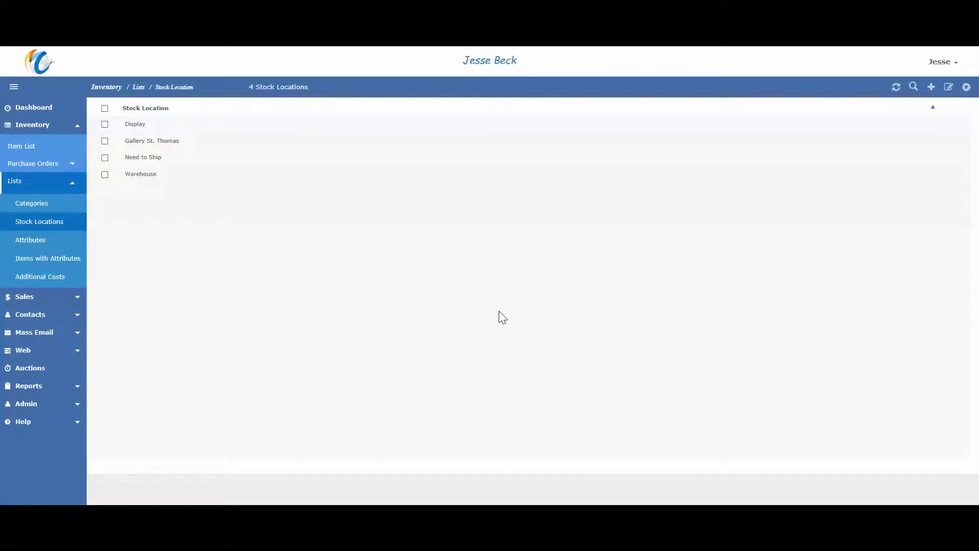
{"action": "left_click", "coordinate": [930, 90]}
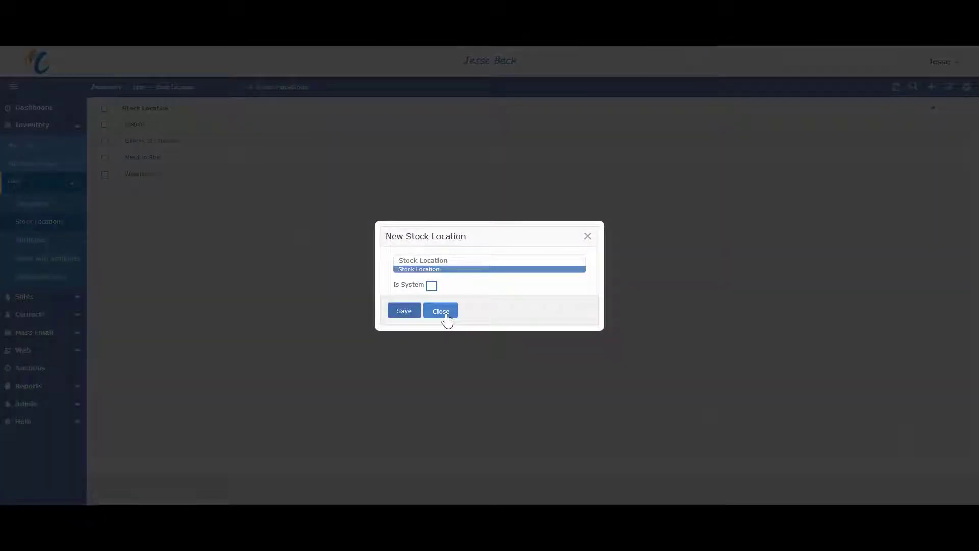
{"action": "left_click", "coordinate": [441, 312]}
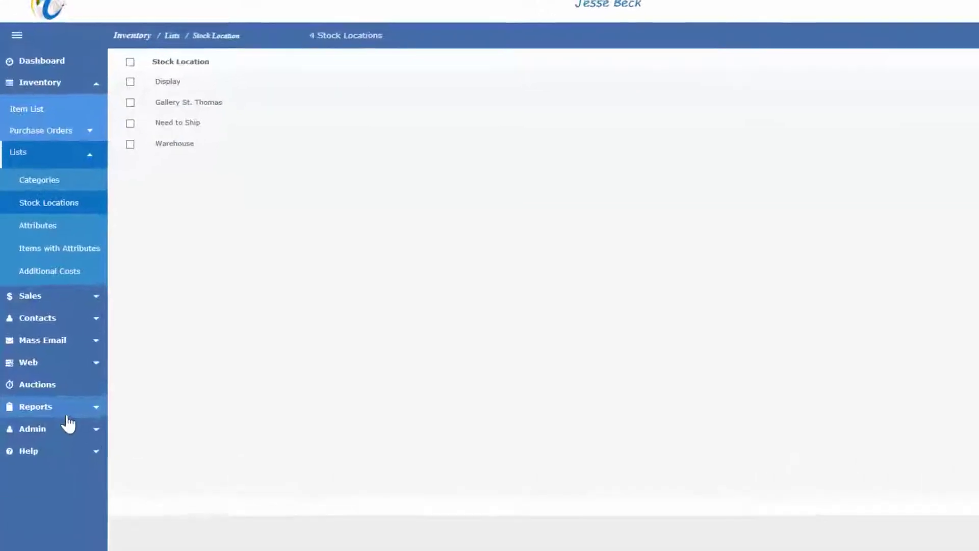
Show the Inventory Report list from the Reports section, including Appraisal Certificate and Summary of Inventory
{"action": "left_click", "coordinate": [71, 422]}
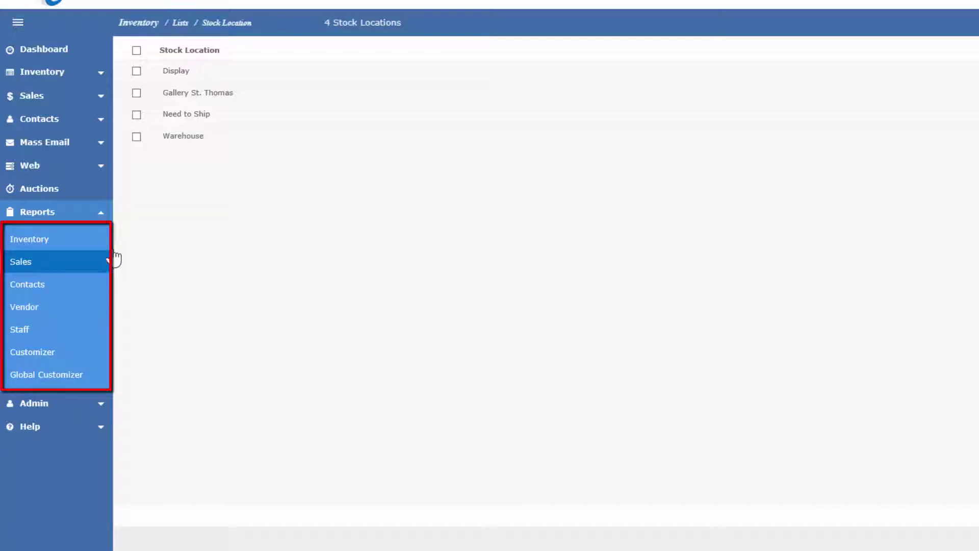
{"action": "left_click", "coordinate": [100, 244]}
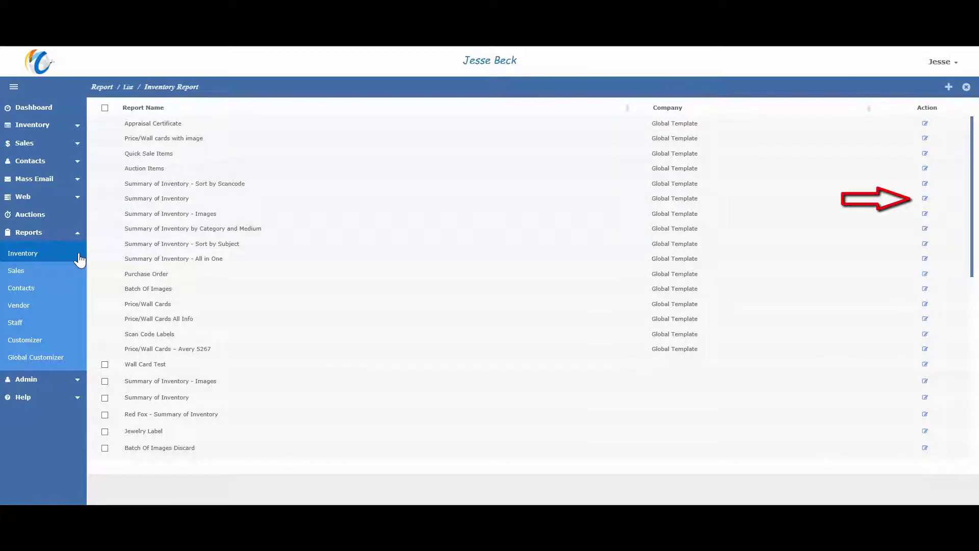
Edit the Summary of Inventory report in the Report Customizer, using the InventorySummary dataset
{"action": "left_click", "coordinate": [926, 199]}
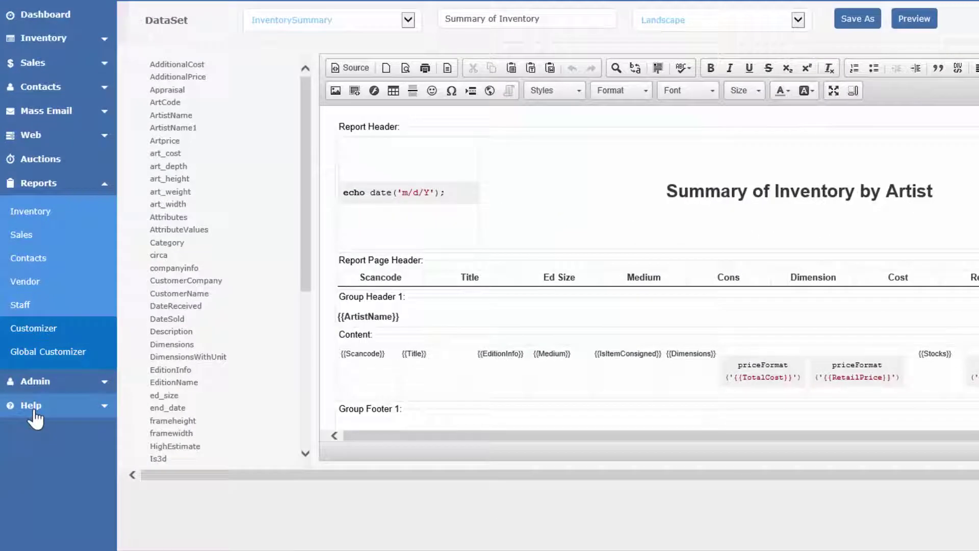
Expand Help to list Videos, Help Manual, Contact Us, Remote Help and Report Customization
{"action": "left_click", "coordinate": [34, 411]}
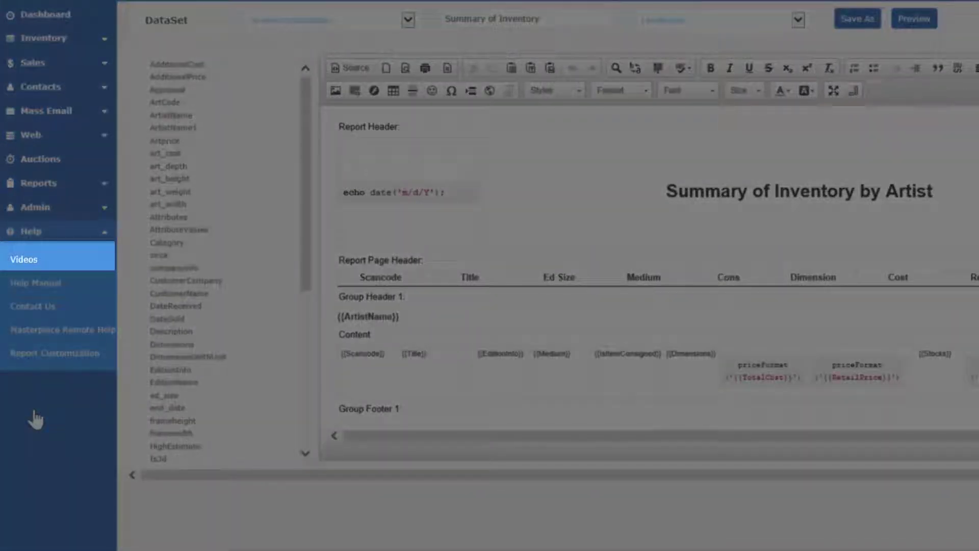